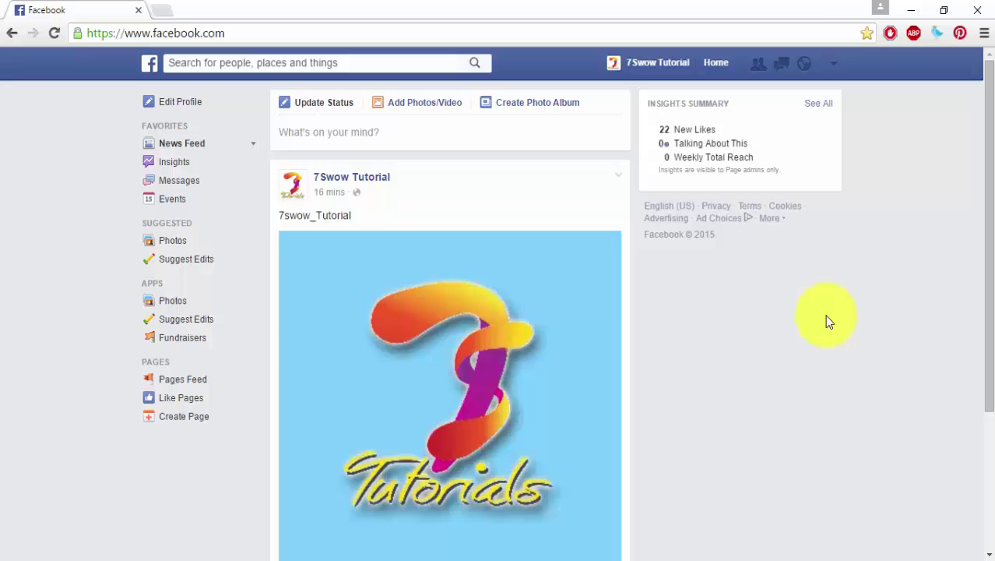
# Load imgflip.com in a new Chrome tab.
pyautogui.click(169, 11)
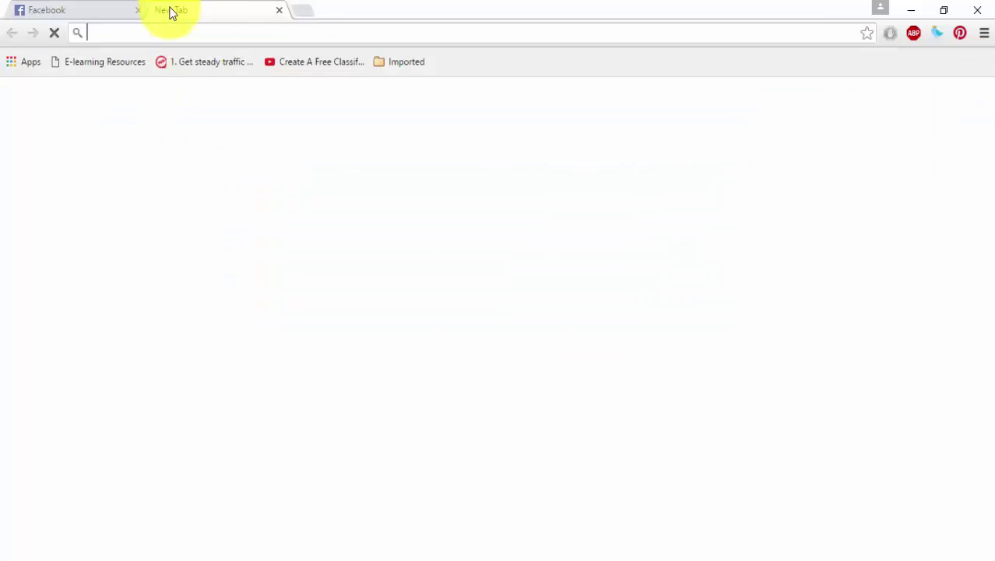
pyautogui.write('http')
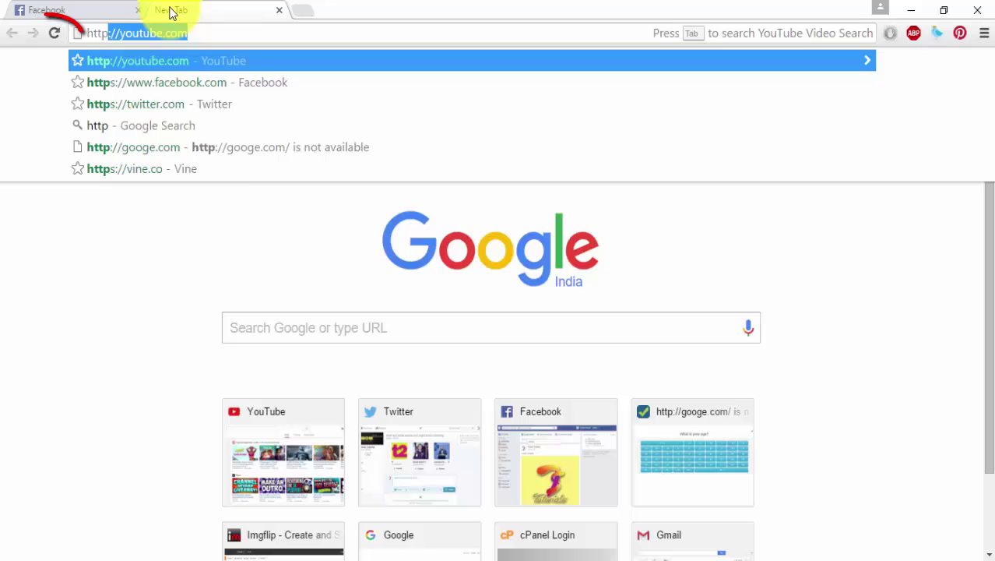
pyautogui.write('://')
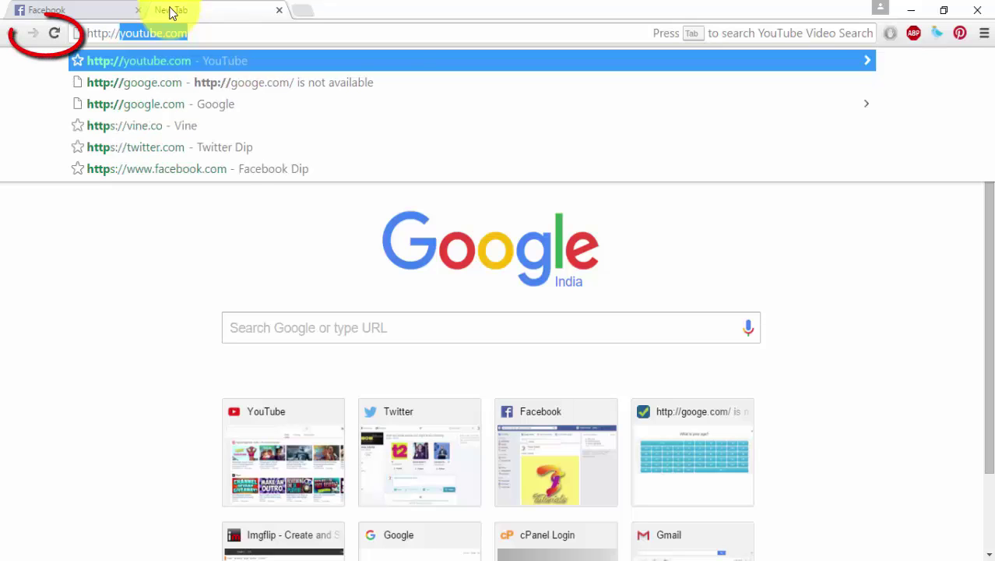
pyautogui.write('img')
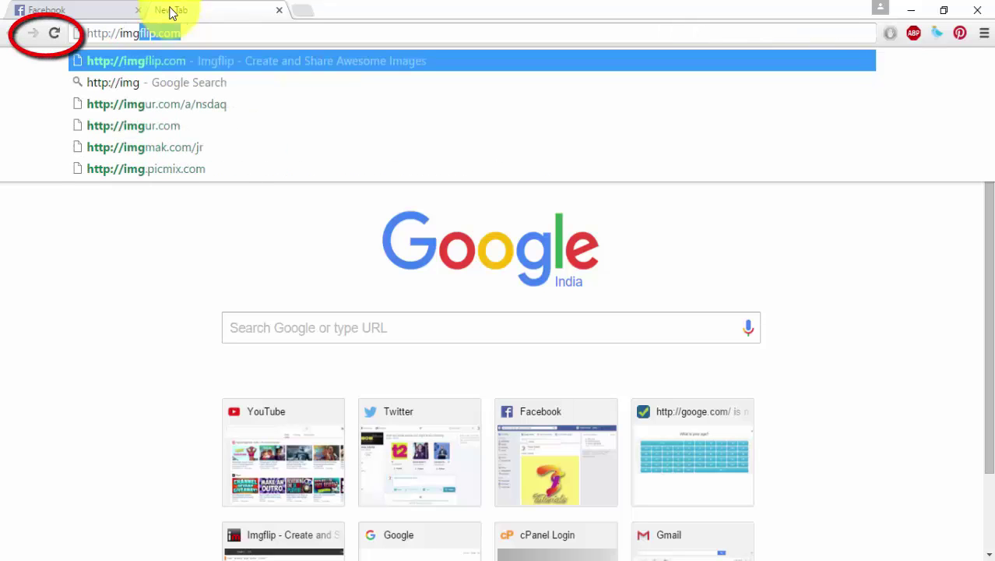
pyautogui.press('End')
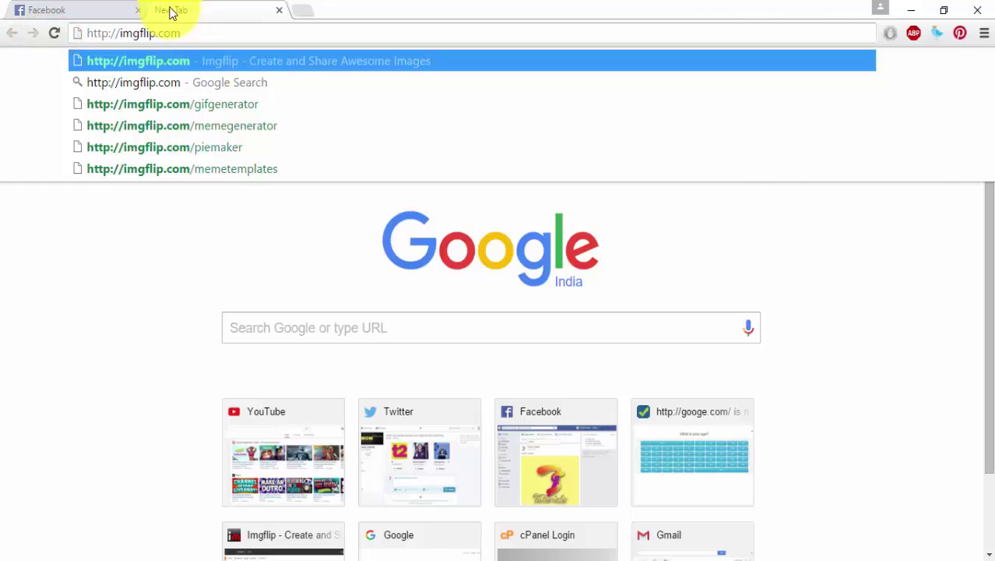
pyautogui.press('Return')
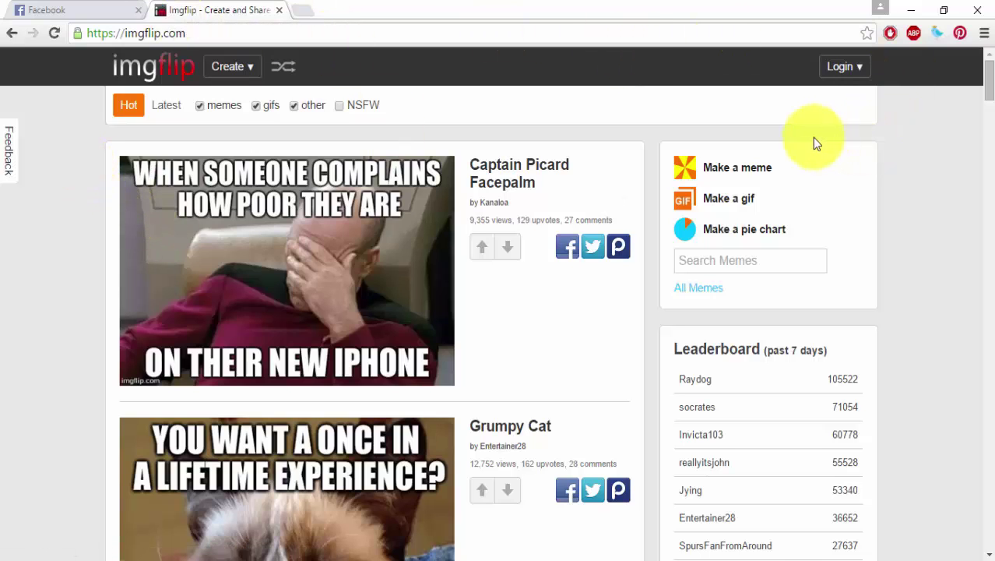
# Open Imgflip's GIF maker and switch it to the Images to GIF mode.
pyautogui.click(721, 202)
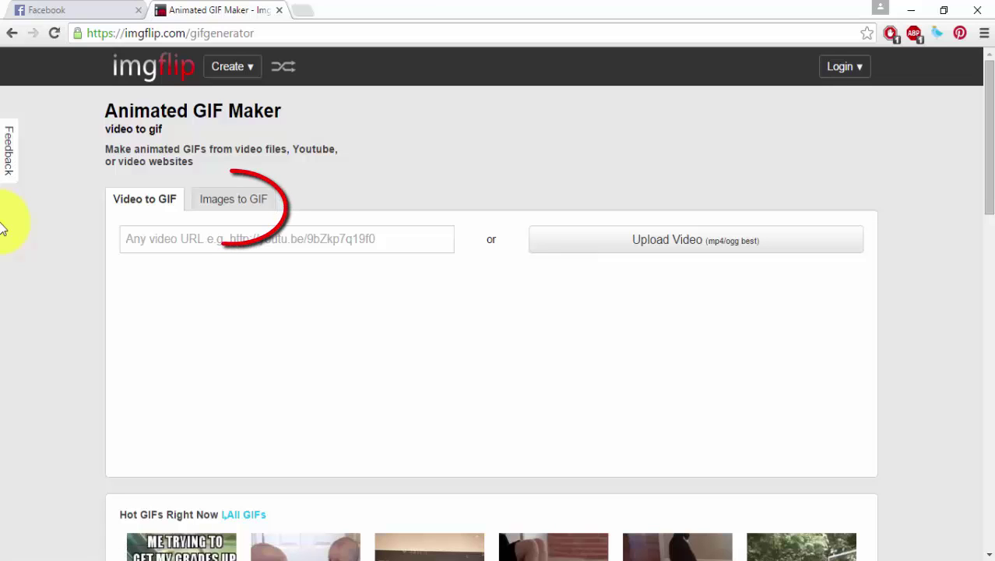
pyautogui.click(247, 201)
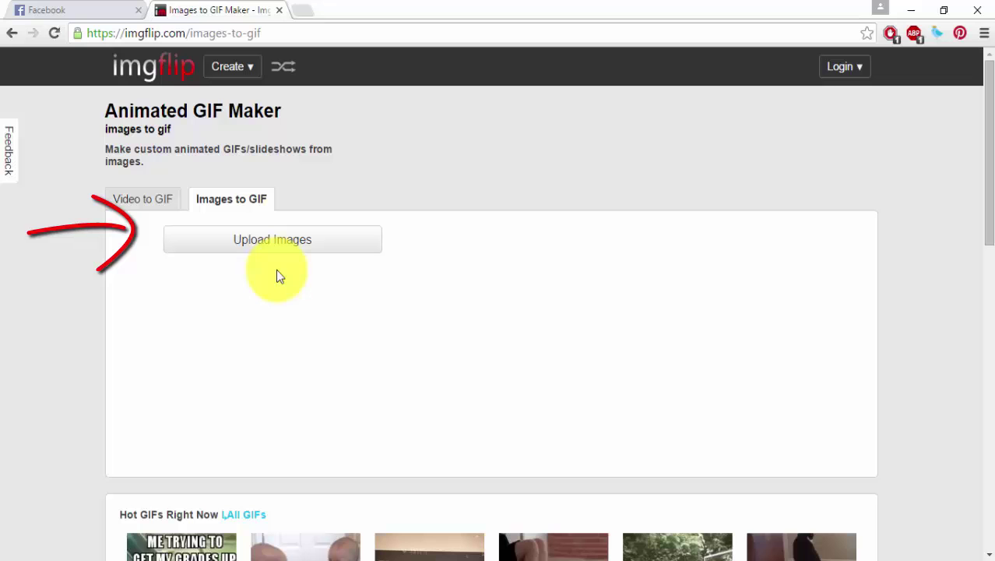
# Upload logo images 01–04 from the Desktop GIF folder as GIF frames.
pyautogui.click(275, 246)
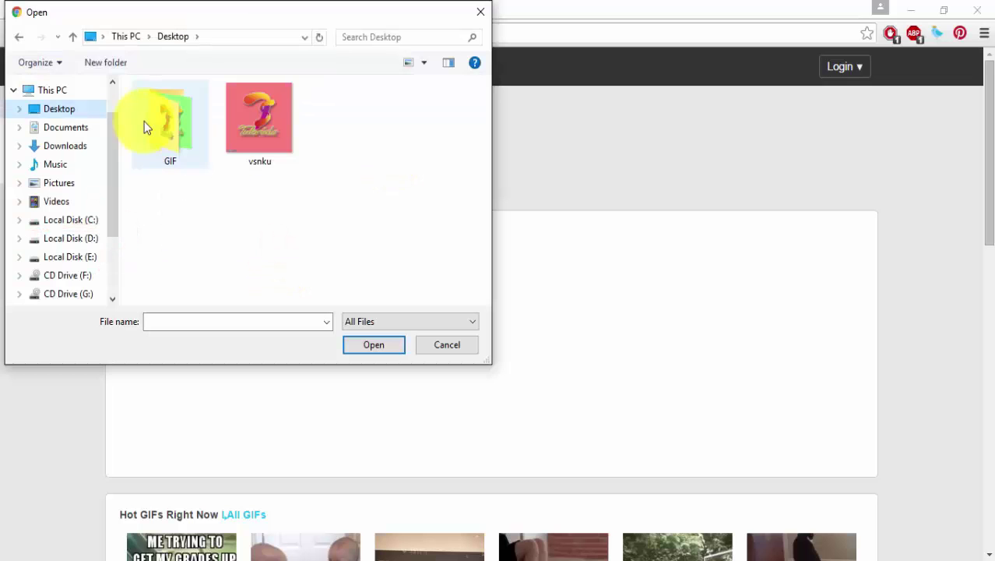
pyautogui.click(145, 127)
pyautogui.doubleClick(145, 127)
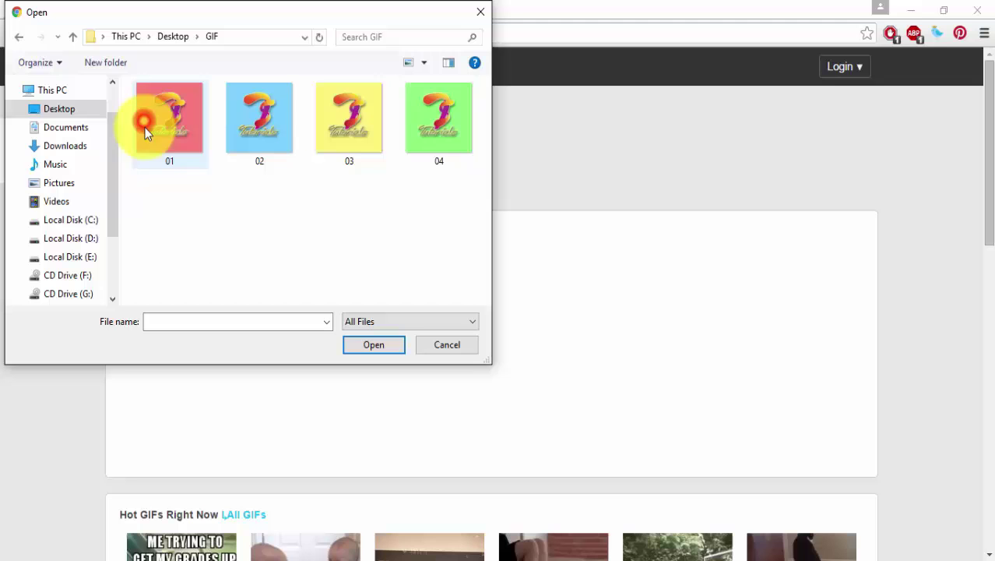
pyautogui.moveTo(144, 195); pyautogui.dragTo(456, 135)
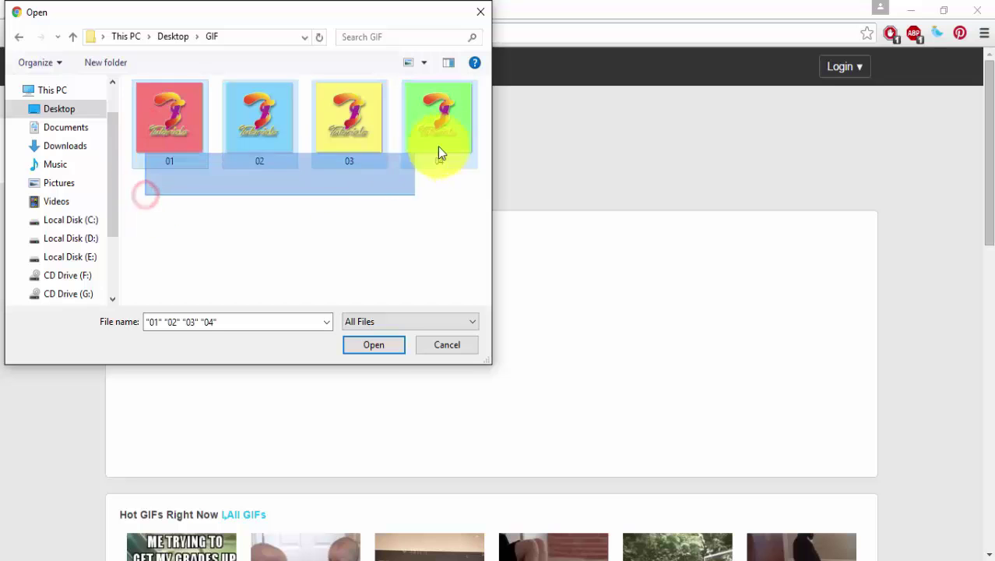
pyautogui.click(373, 344)
pyautogui.scroll(-1, 380, 366)
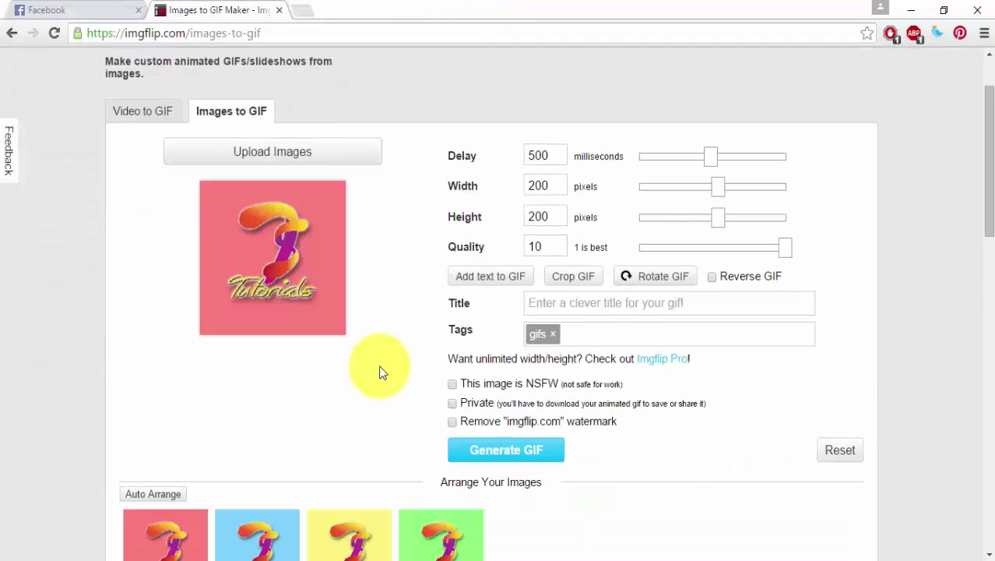
pyautogui.scroll(-1, 380, 373)
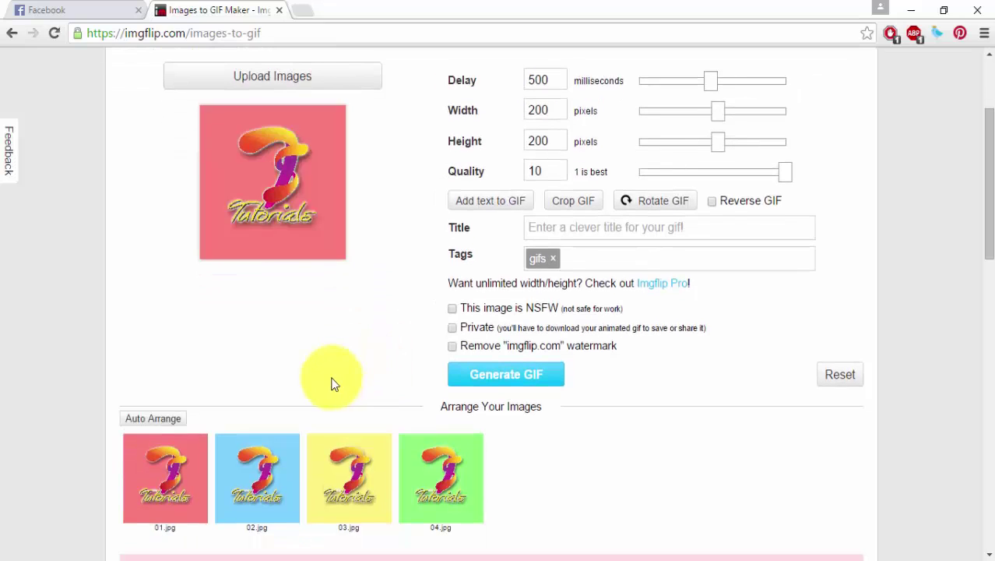
# Set the GIF frame delay to 644 ms and its size to 357×360 pixels.
pyautogui.click(711, 90)
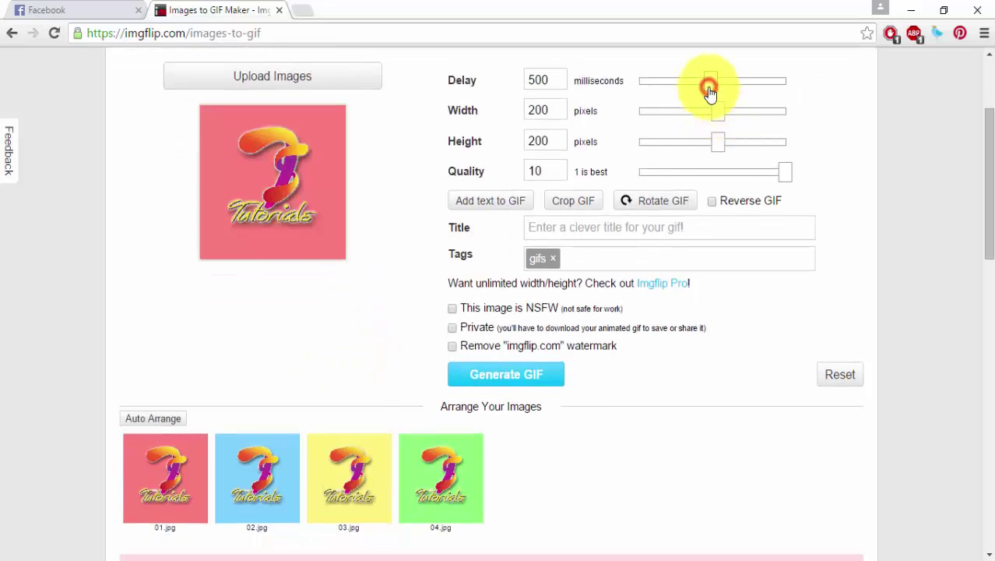
pyautogui.moveTo(714, 94); pyautogui.dragTo(783, 112)
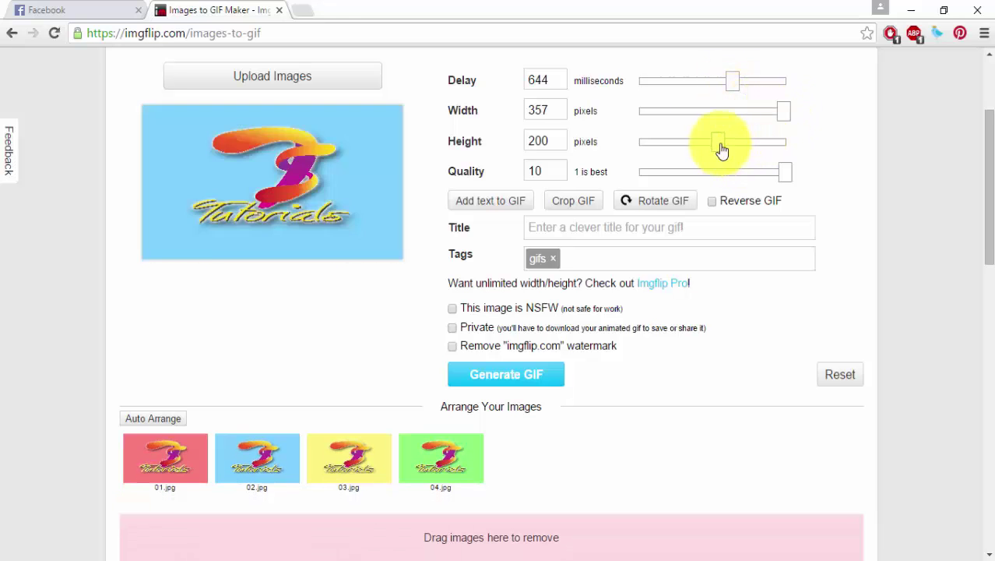
pyautogui.tripleClick(775, 141)
pyautogui.moveTo(717, 141); pyautogui.dragTo(786, 142)
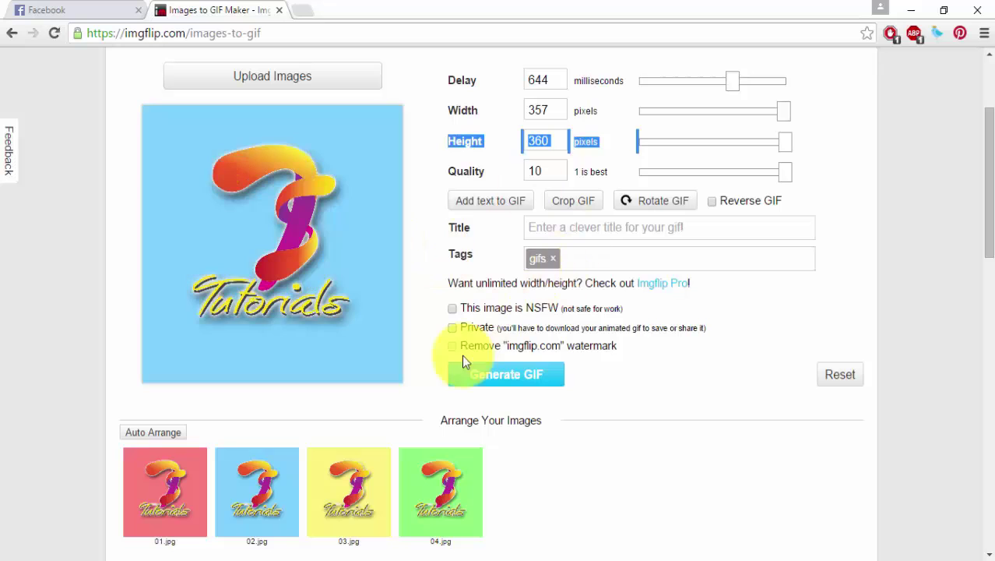
pyautogui.scroll(-2, 430, 320)
pyautogui.scroll(2, 430, 320)
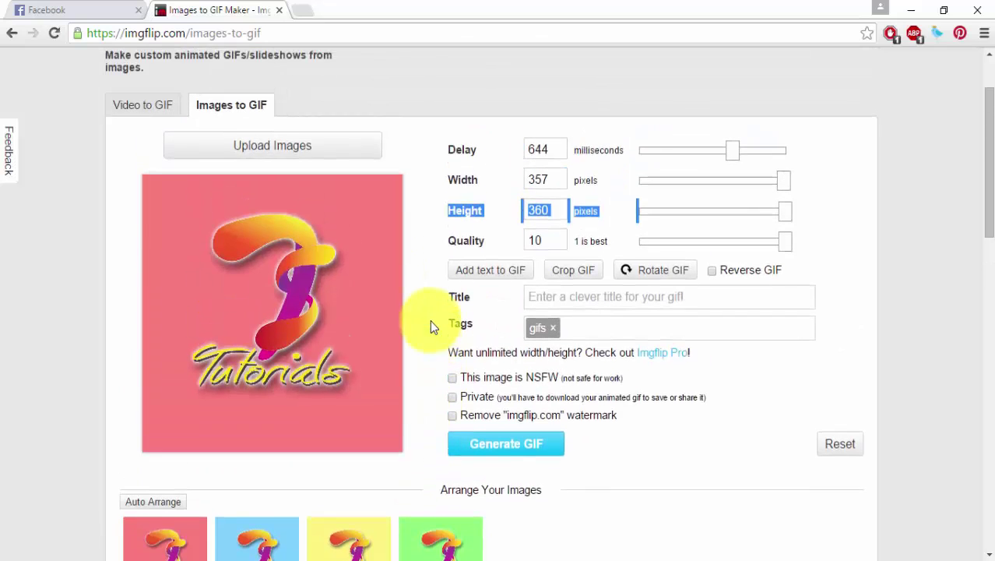
pyautogui.scroll(-1, 430, 320)
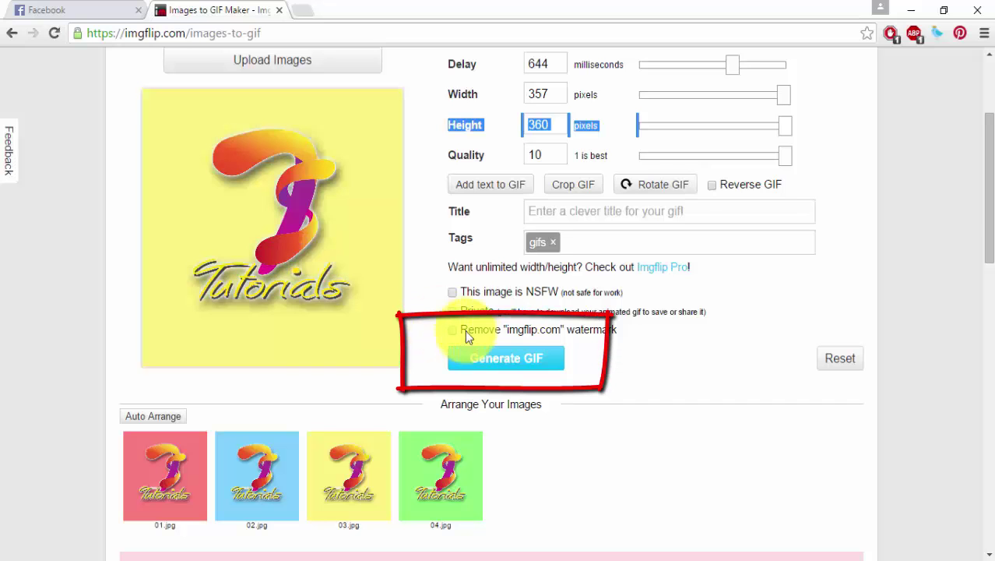
# Generate the animated GIF and download it as vsoe2.gif.
pyautogui.click(492, 366)
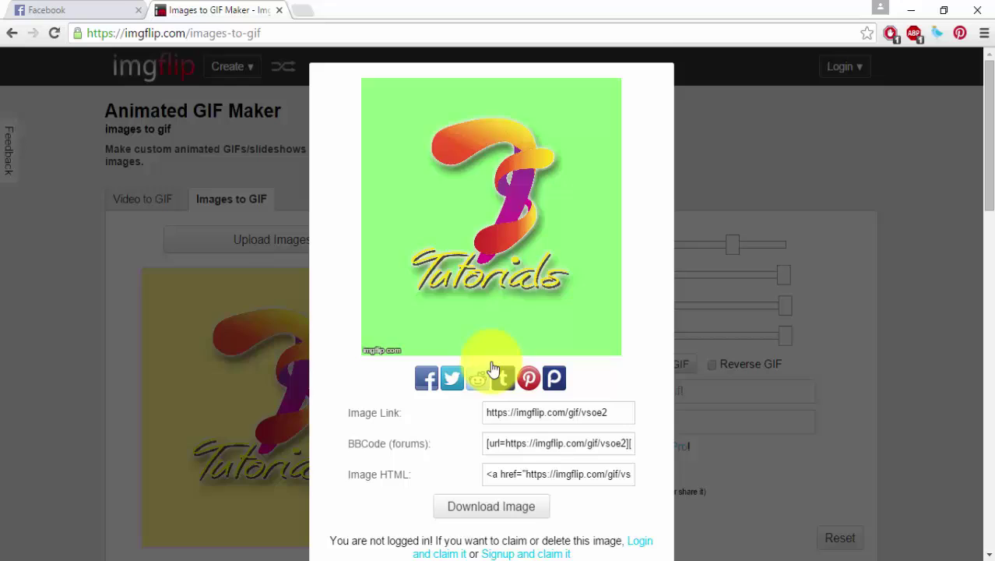
pyautogui.scroll(-1, 492, 368)
pyautogui.scroll(2, 491, 366)
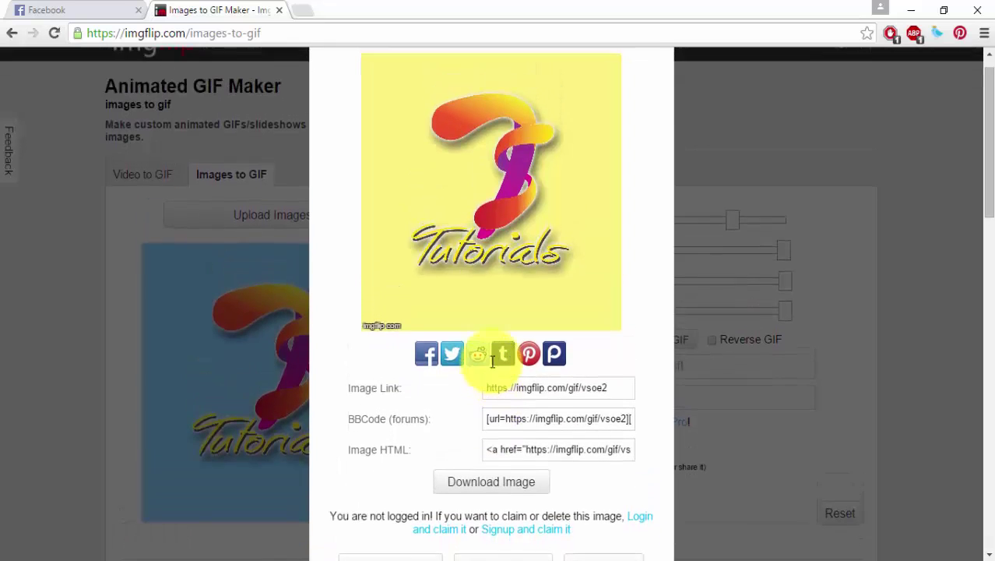
pyautogui.scroll(-1, 491, 366)
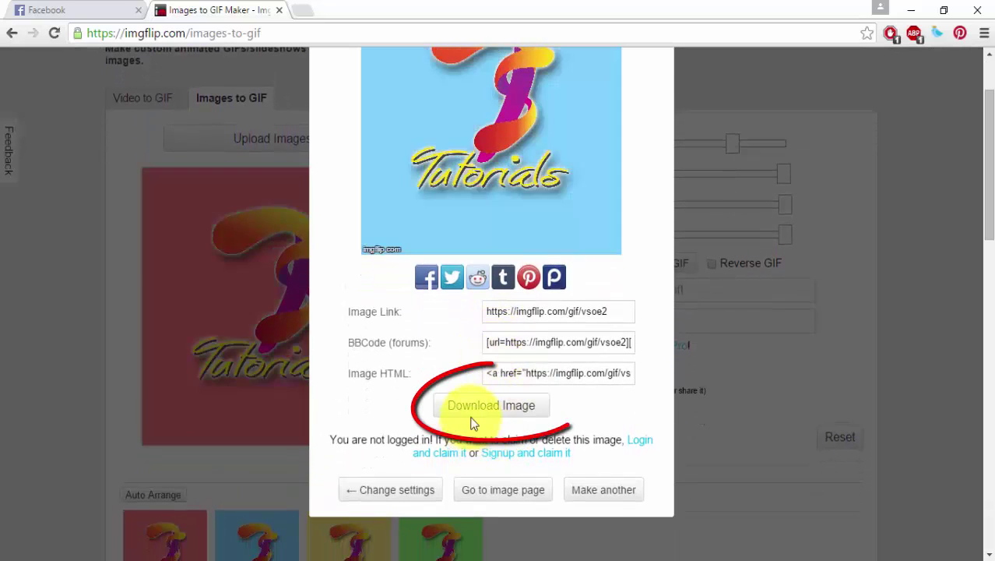
pyautogui.click(473, 414)
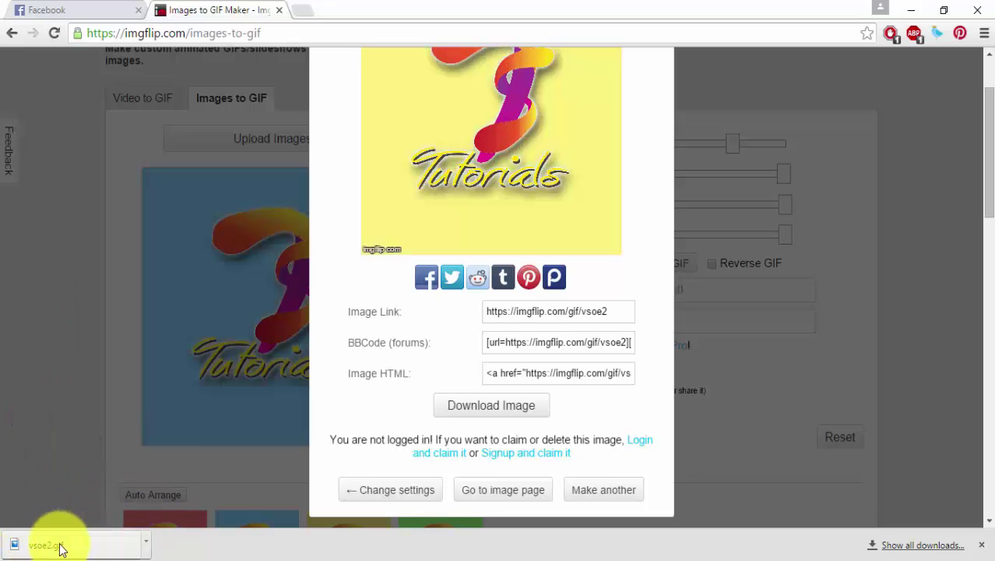
pyautogui.scroll(2, 477, 194)
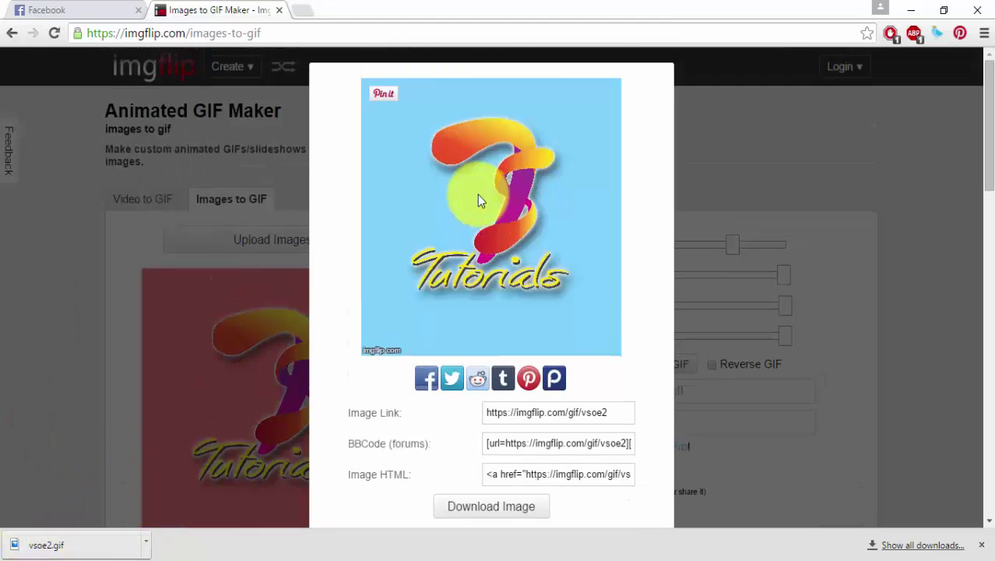
pyautogui.scroll(-2, 477, 194)
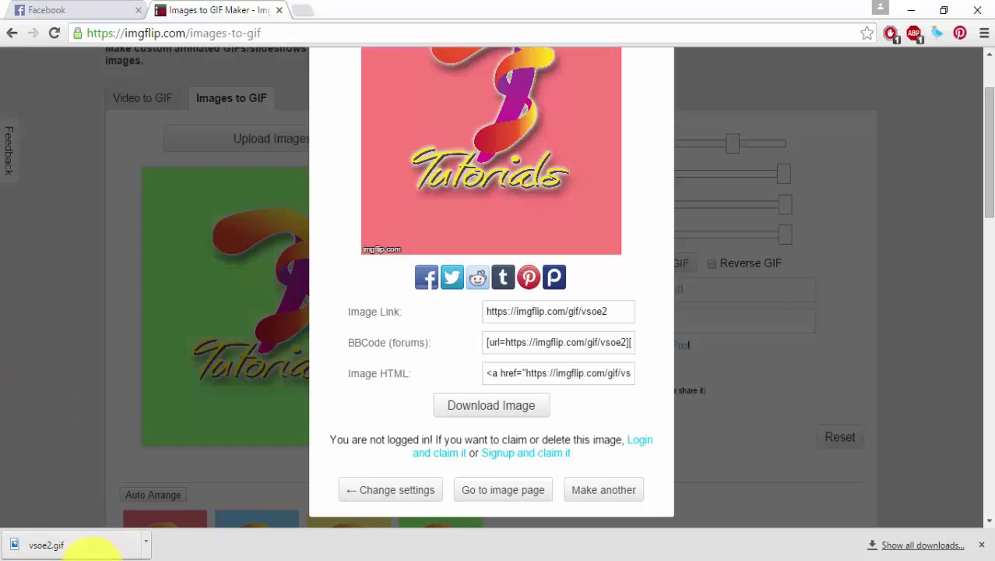
# Publish a Facebook photo post with the vsnku image from the Desktop attached.
pyautogui.click(68, 8)
pyautogui.click(325, 138)
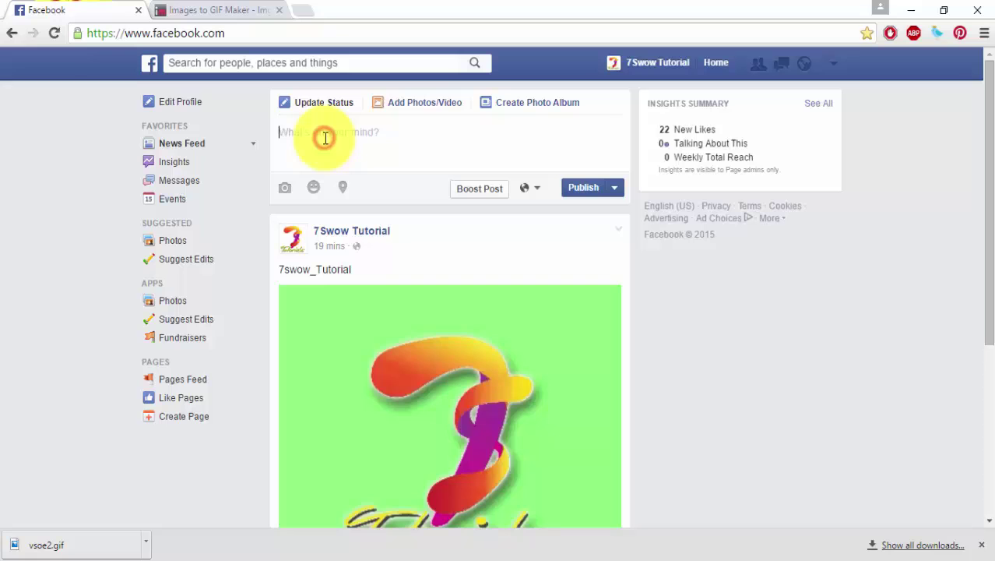
pyautogui.click(414, 101)
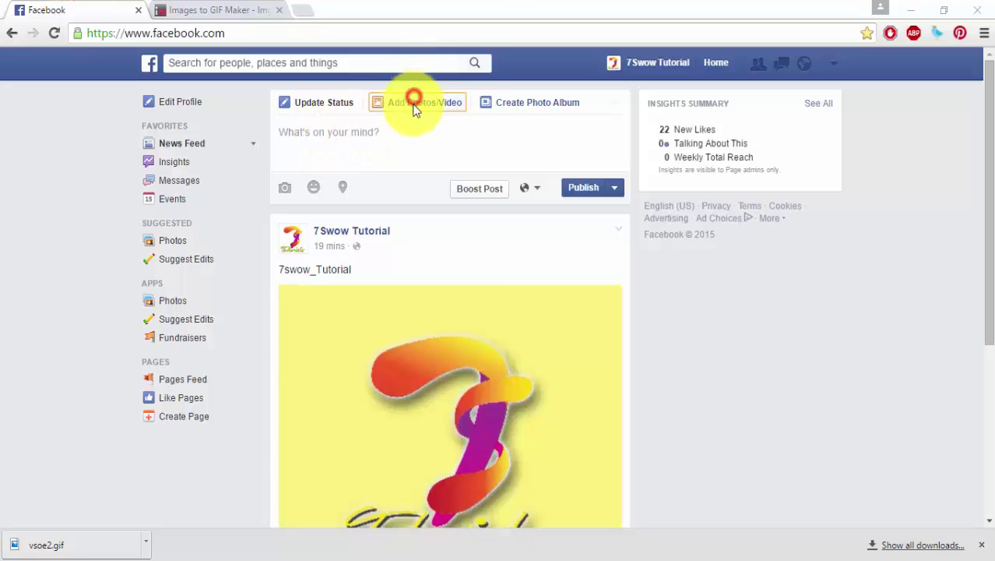
pyautogui.moveTo(55, 124)
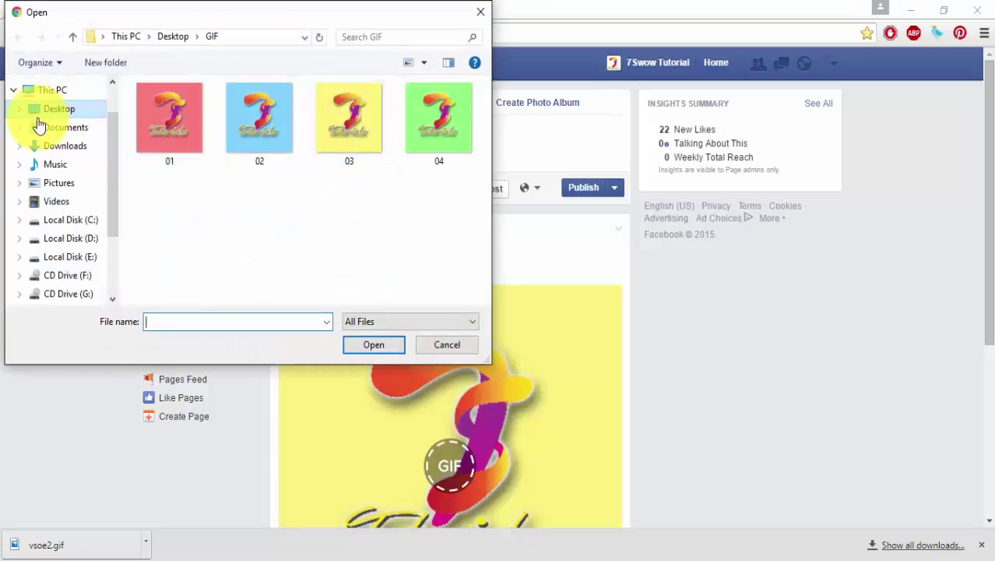
pyautogui.click(38, 111)
pyautogui.click(247, 140)
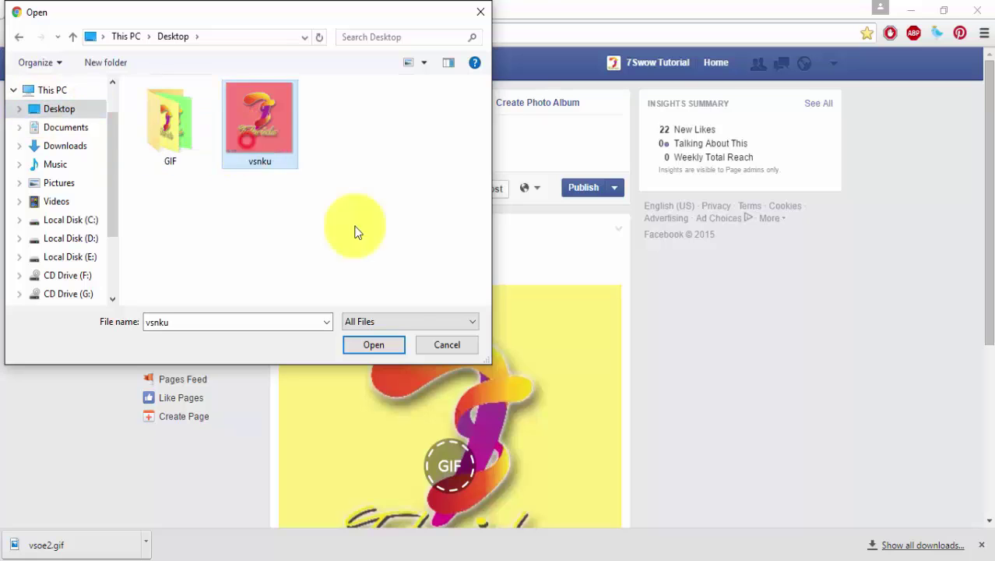
pyautogui.click(373, 343)
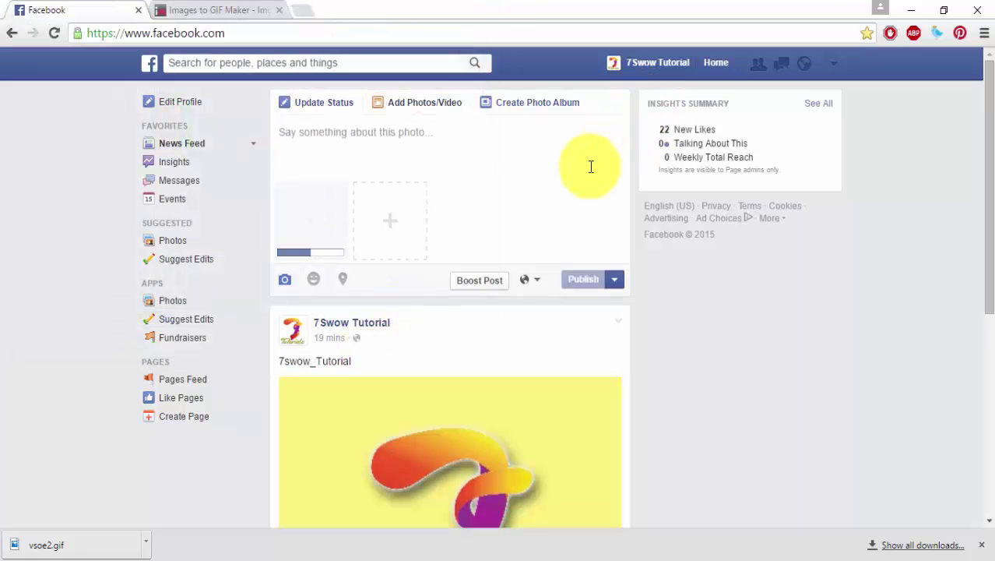
pyautogui.click(591, 166)
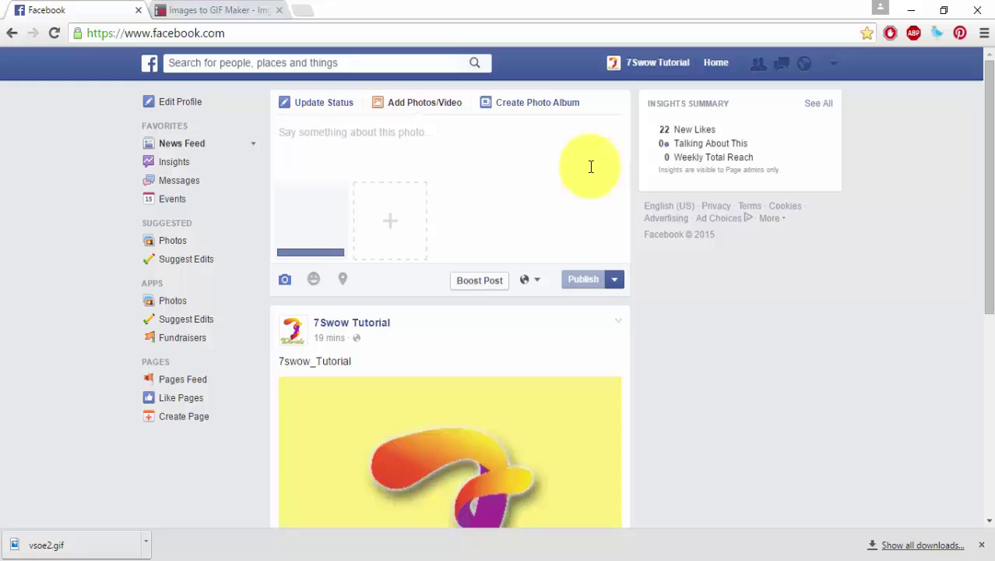
pyautogui.click(585, 275)
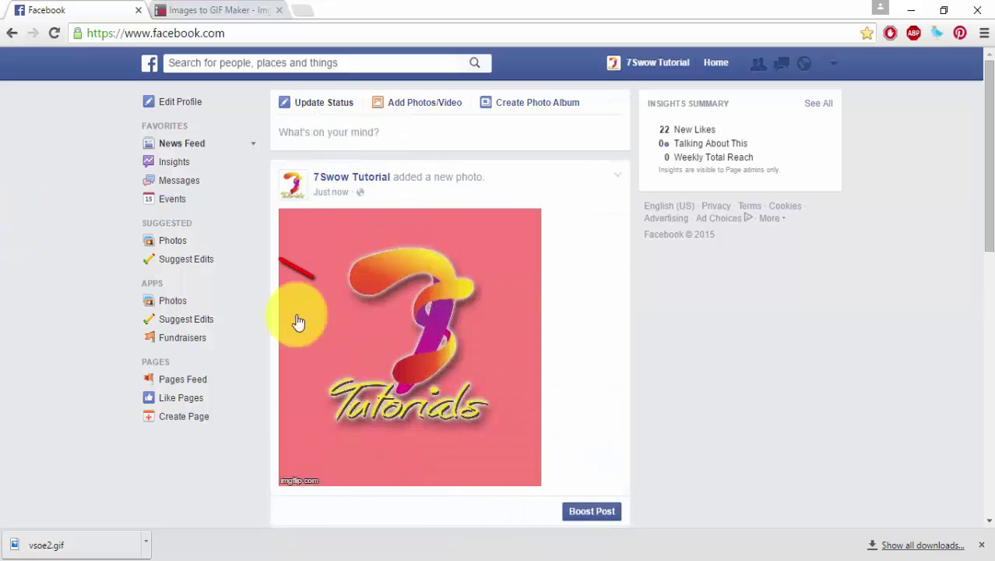
# Delete the new photo post because its GIF appeared static.
pyautogui.scroll(1, 388, 312)
pyautogui.scroll(-1, 388, 313)
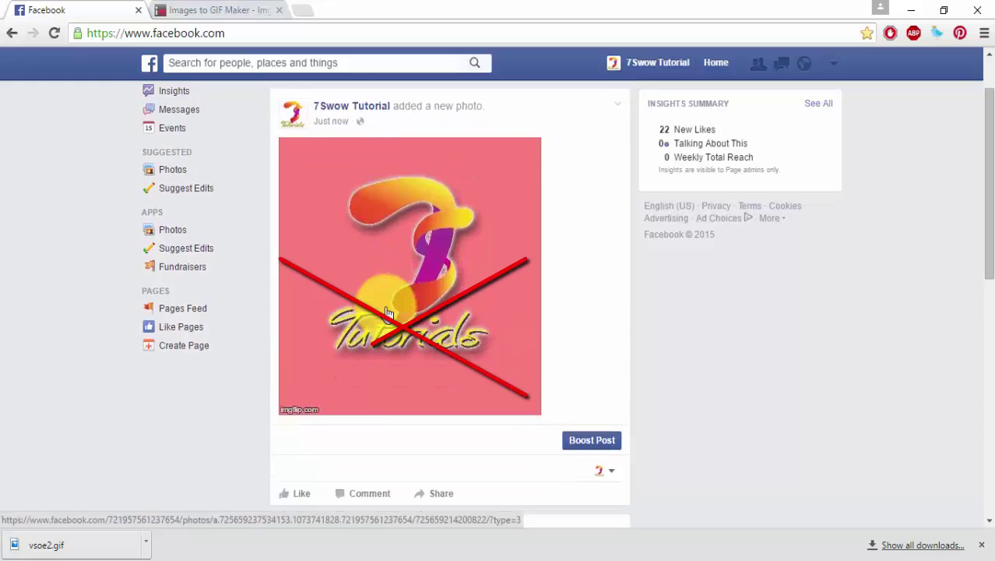
pyautogui.scroll(1, 388, 312)
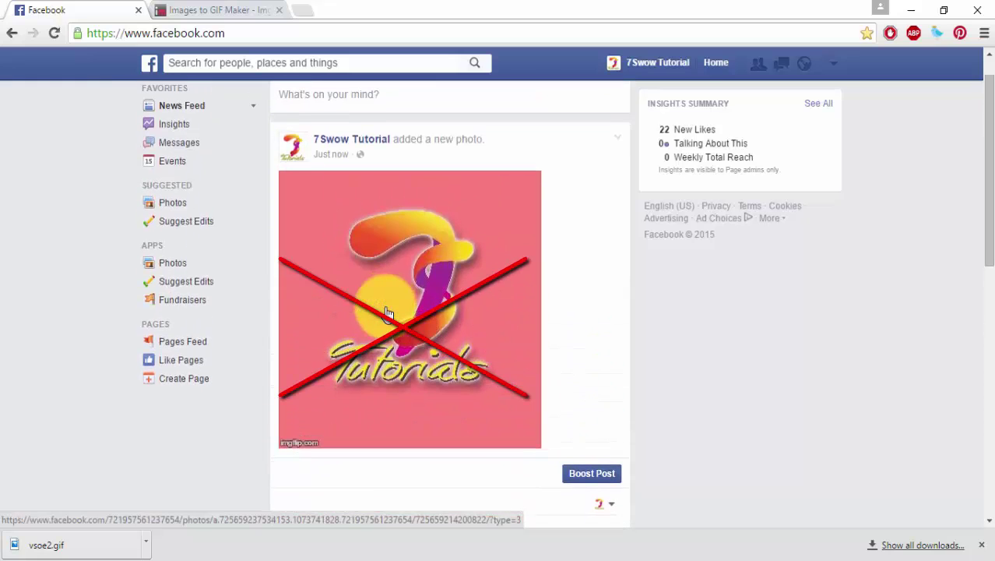
pyautogui.click(618, 135)
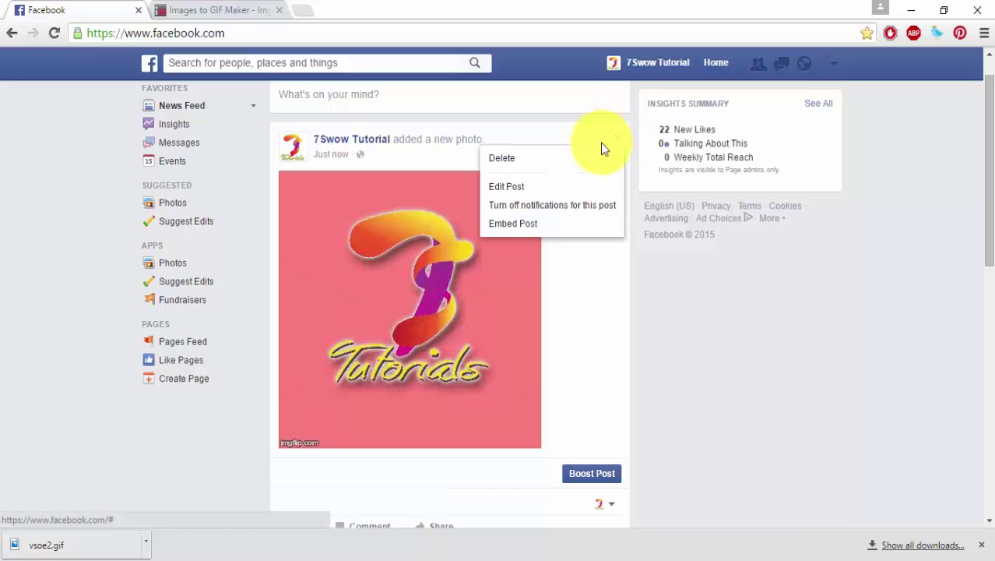
pyautogui.click(581, 158)
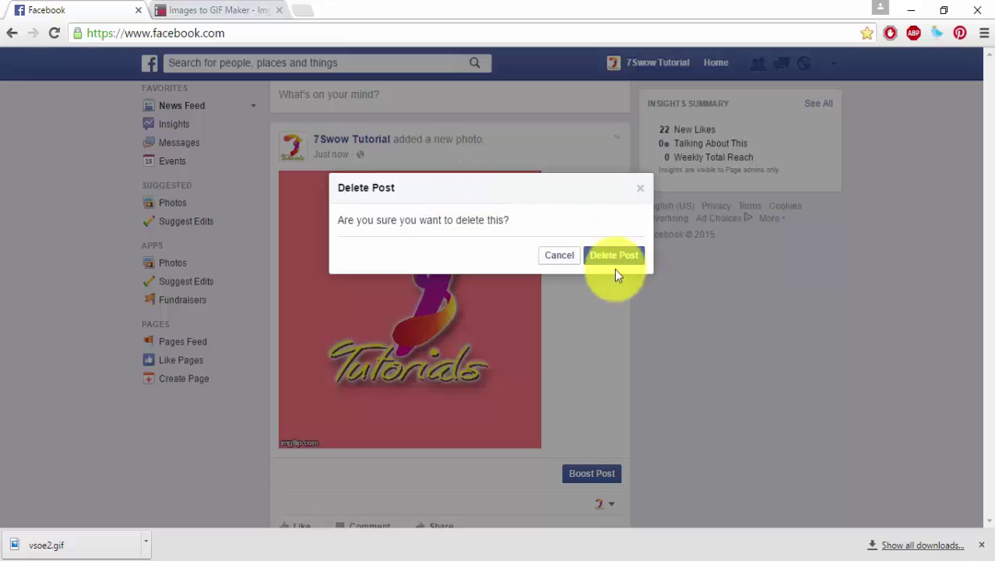
pyautogui.click(615, 260)
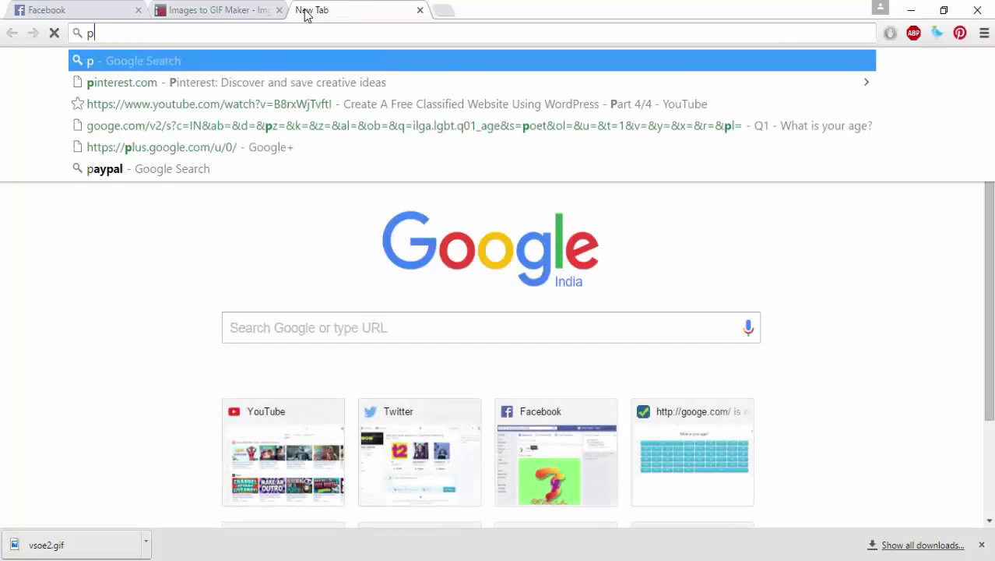
# Load postimg.org in the third browser tab.
pyautogui.write('ost')
pyautogui.press('BackSpace')
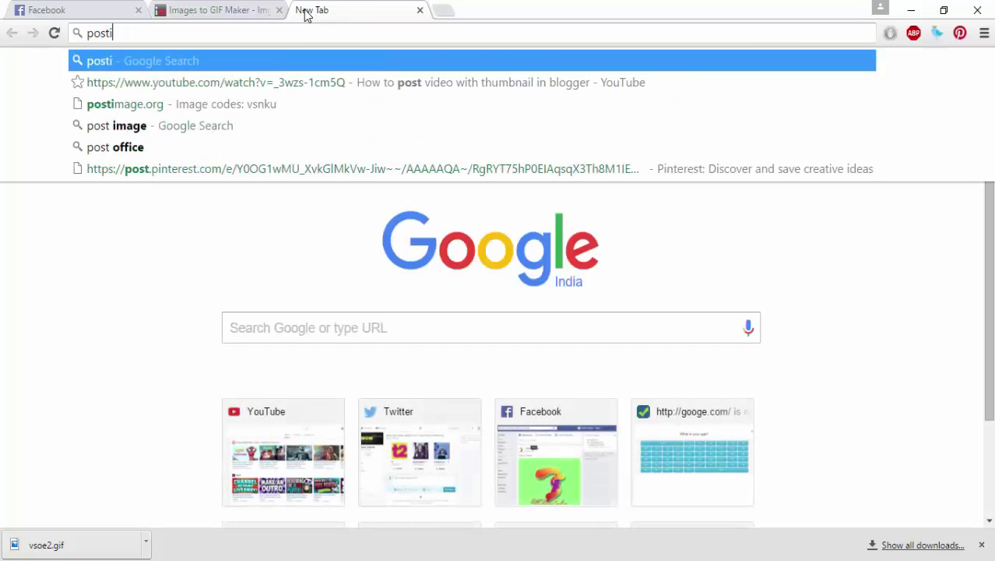
pyautogui.write('img.')
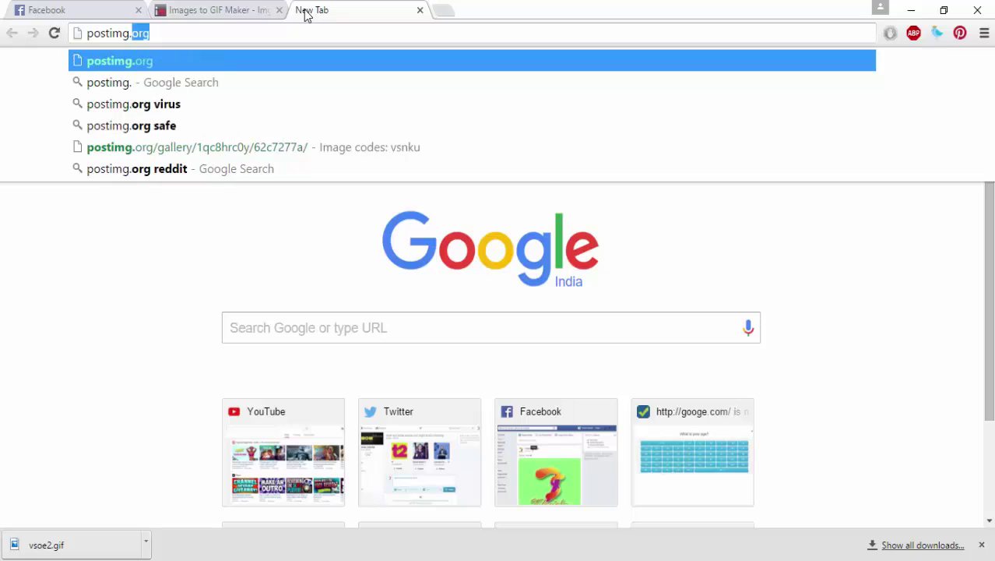
pyautogui.write('org')
pyautogui.press('Return')
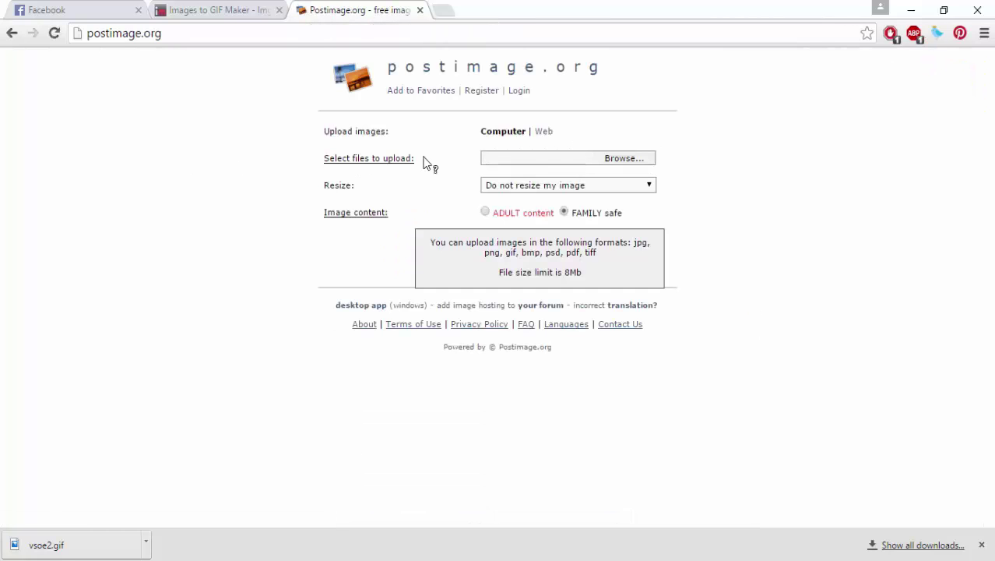
# Upload vsnku.gif from the Desktop to Postimage.
pyautogui.click(615, 159)
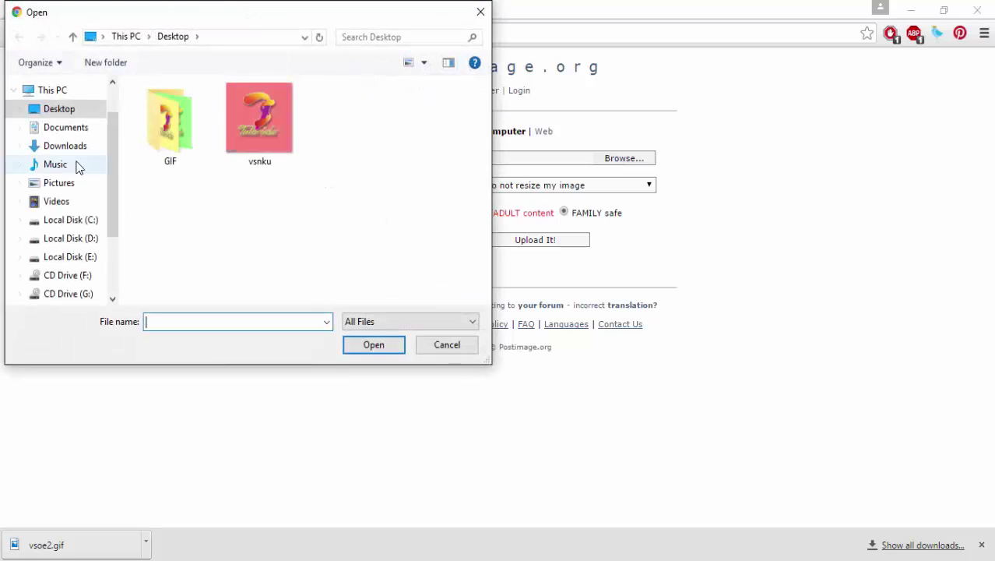
pyautogui.click(240, 126)
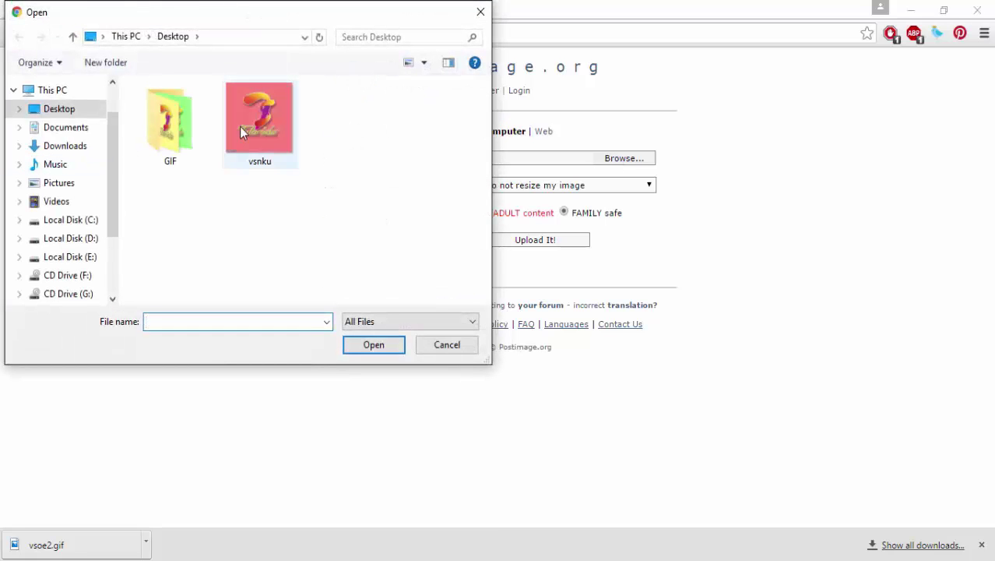
pyautogui.click(360, 345)
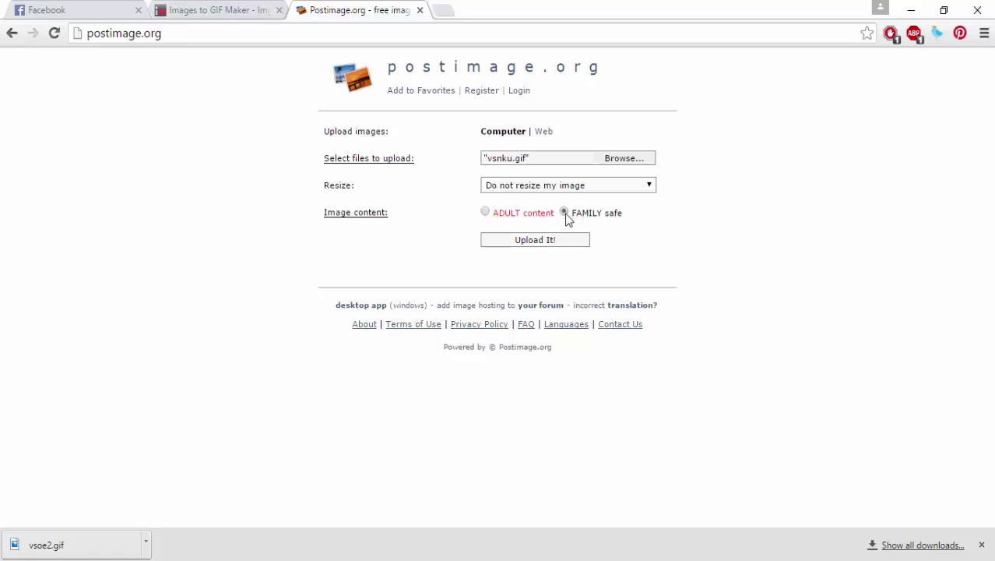
pyautogui.click(562, 243)
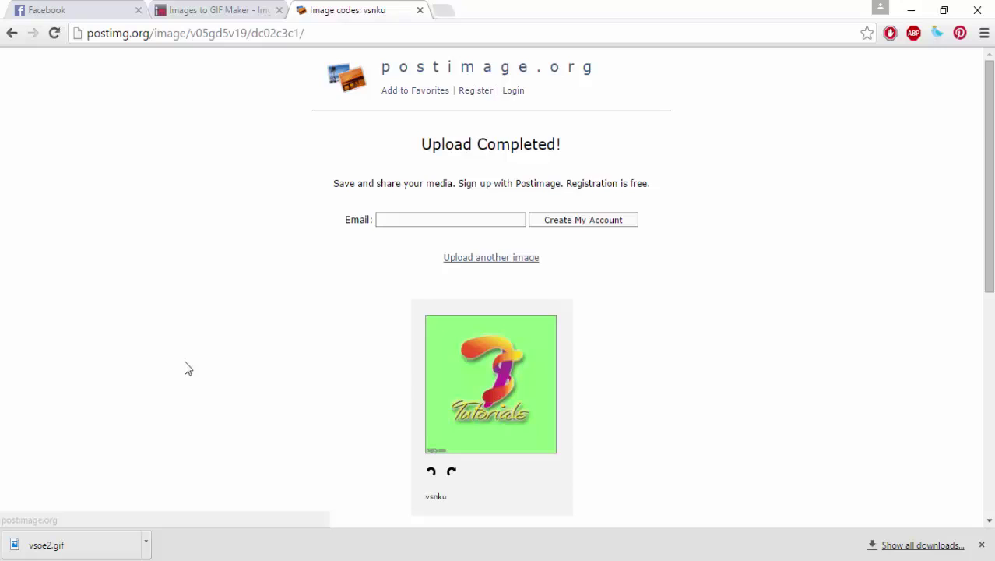
# Select and copy the direct .gif link from the Postimage results page.
pyautogui.scroll(-2, 187, 369)
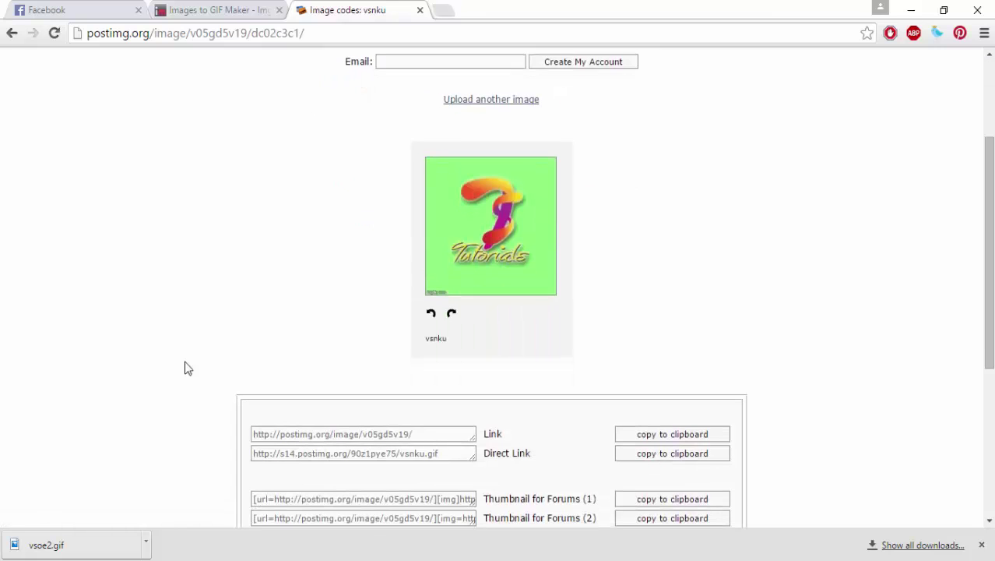
pyautogui.scroll(-1, 185, 361)
pyautogui.click(323, 357)
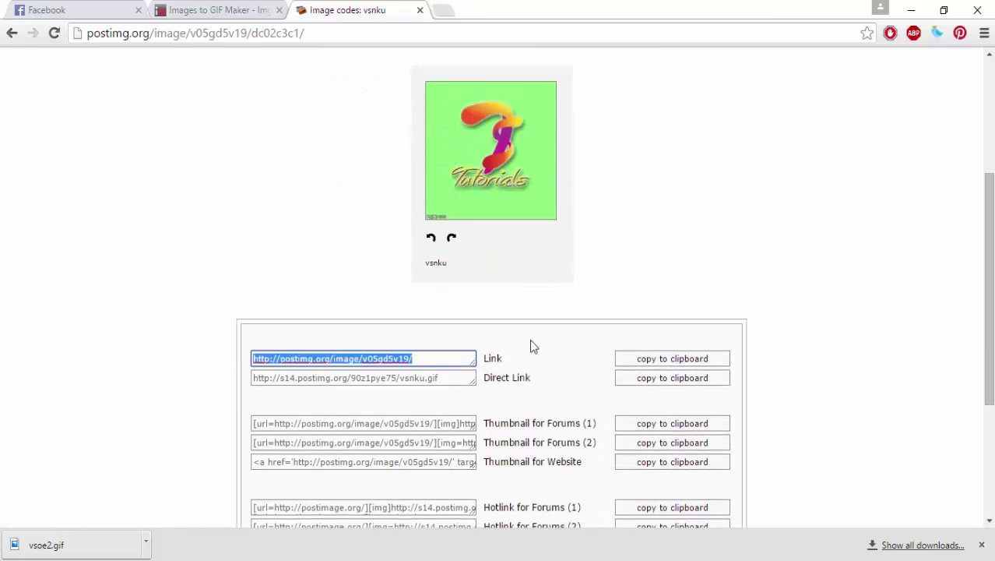
pyautogui.scroll(-1, 529, 339)
pyautogui.click(401, 376)
pyautogui.click(416, 333)
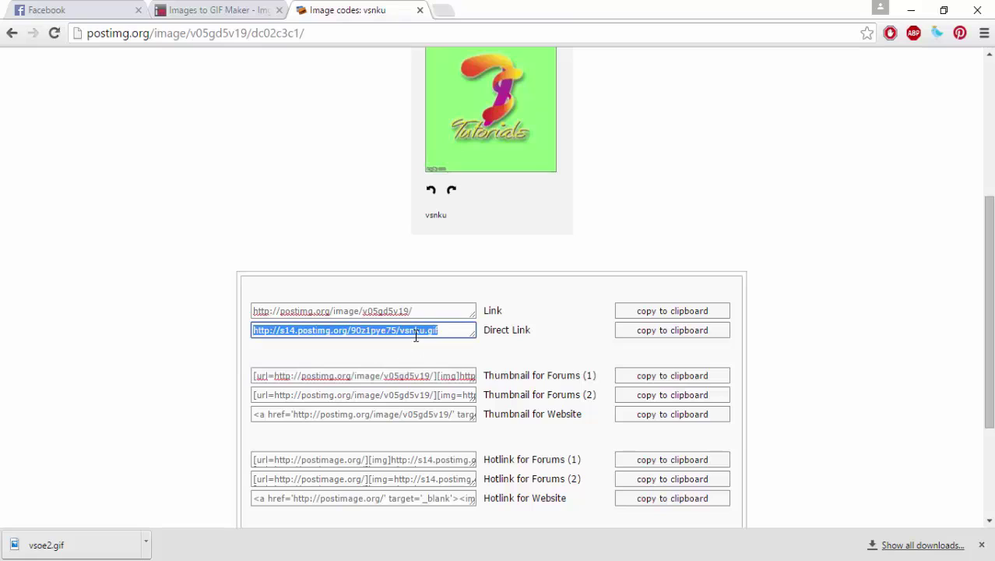
pyautogui.doubleClick(415, 333)
pyautogui.click(416, 333)
pyautogui.click(366, 310)
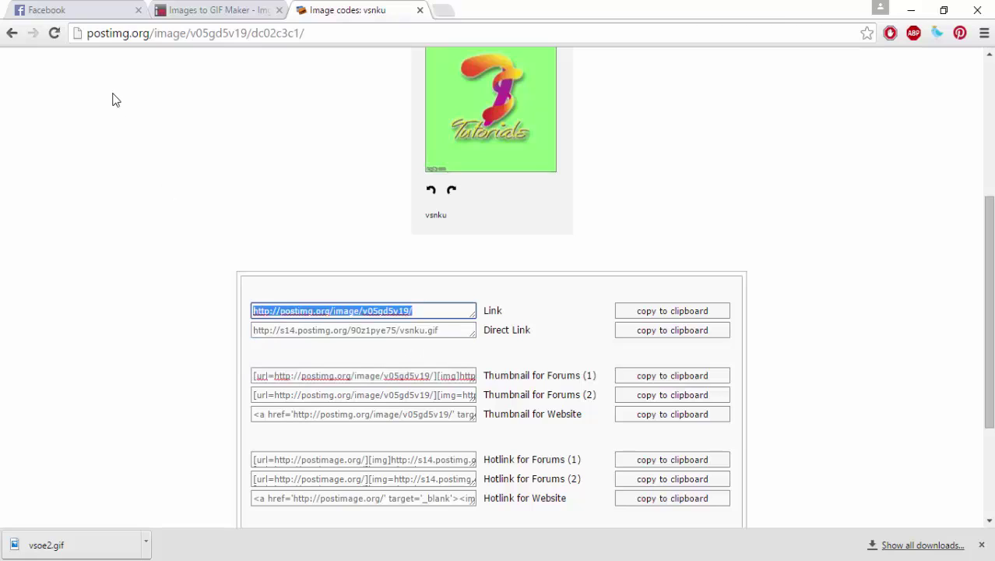
# Draft a Facebook status with the pasted s14.postimg.org link preview and caption 'Share it !'.
pyautogui.click(105, 15)
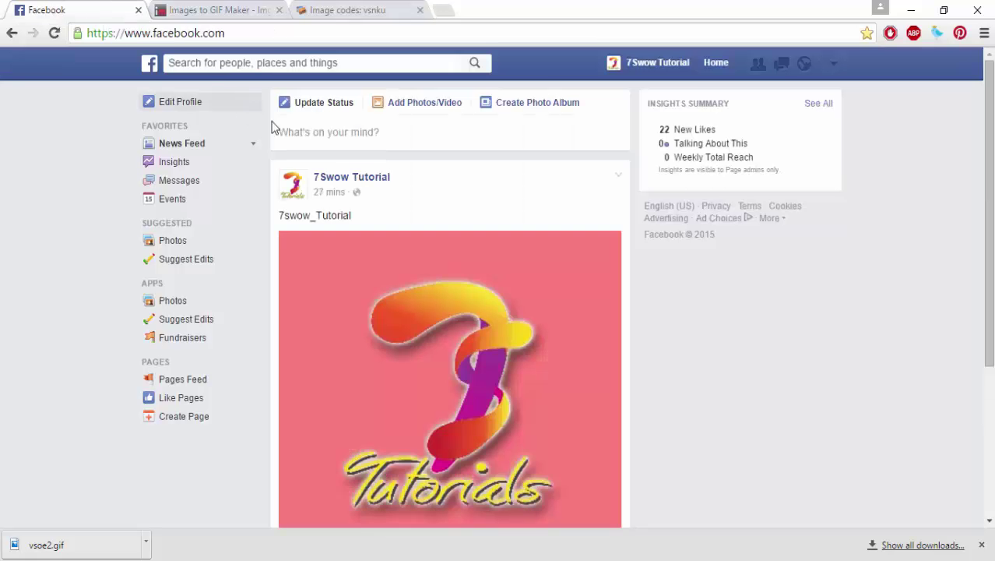
pyautogui.click(296, 130)
pyautogui.write('http://s14.postimg.org/90z1pye75/vsnku.gif')
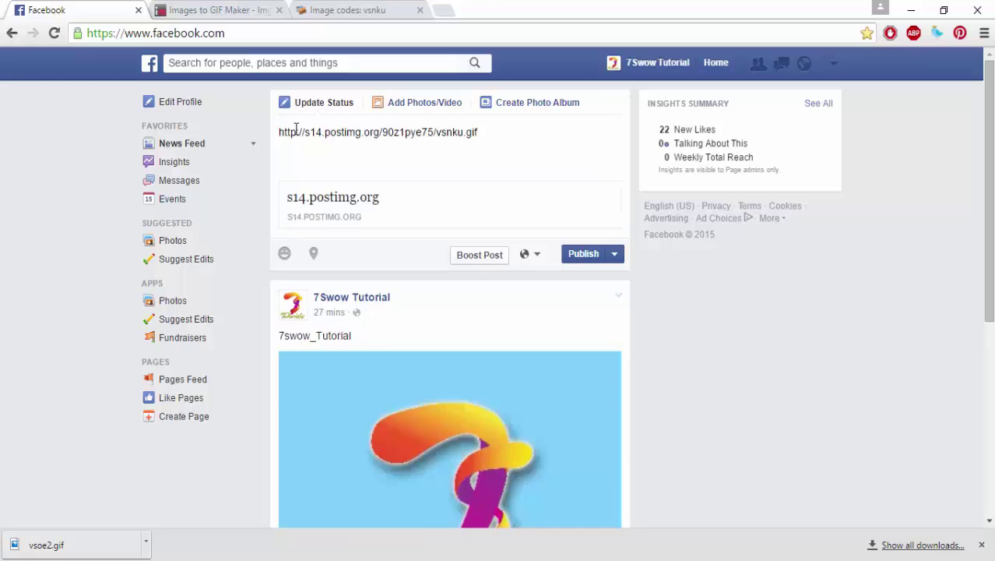
pyautogui.tripleClick(296, 131)
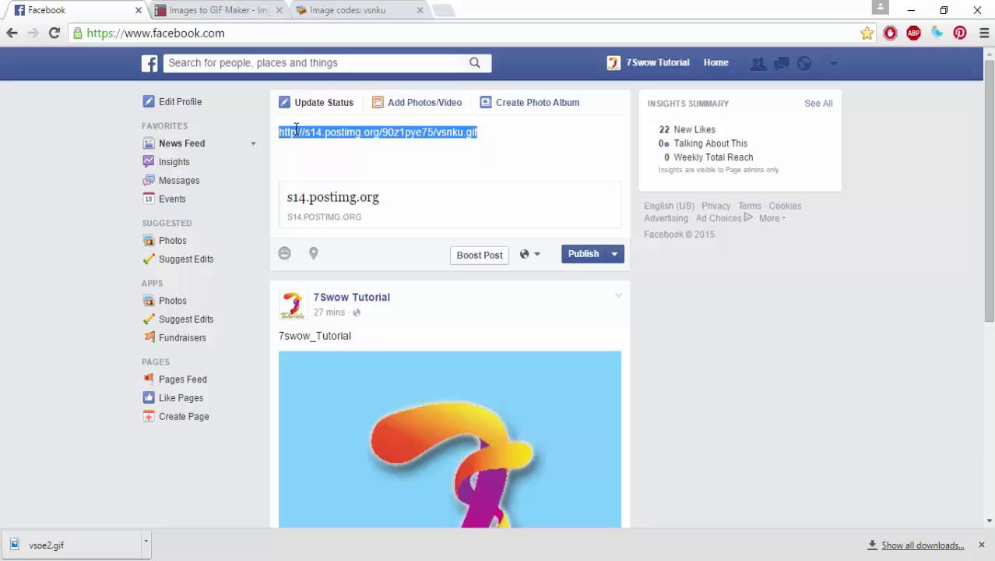
pyautogui.press('BackSpace')
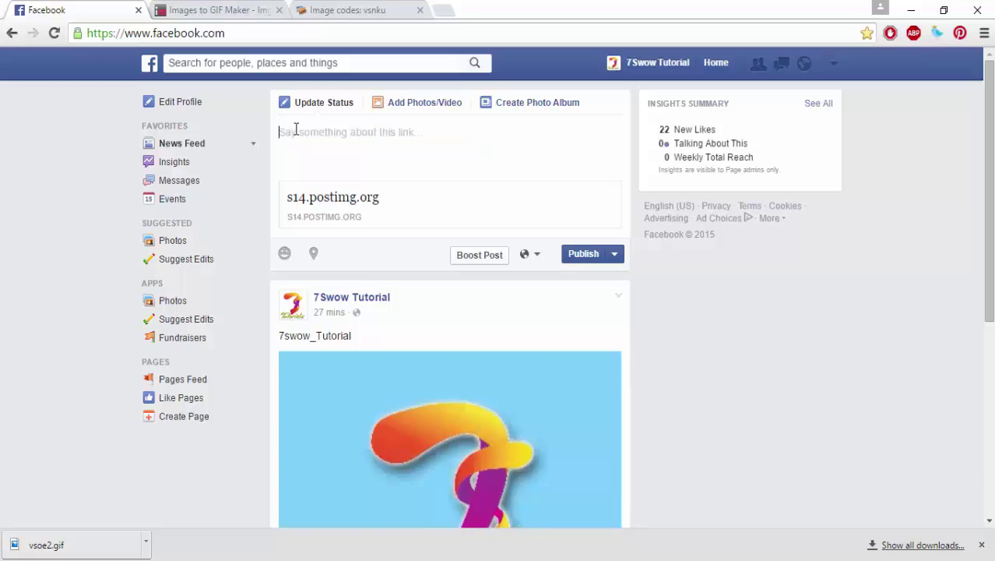
pyautogui.write('Sha')
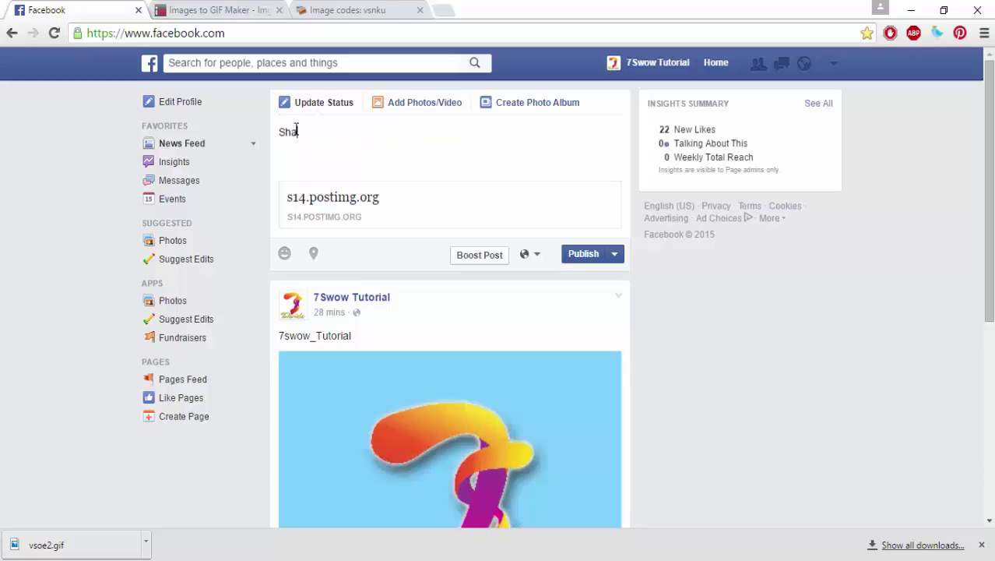
pyautogui.write('re i')
pyautogui.write('t')
pyautogui.write(' !')
# Publish the 'Share it !' post and check in the feed that the GIF animates.
pyautogui.click(577, 260)
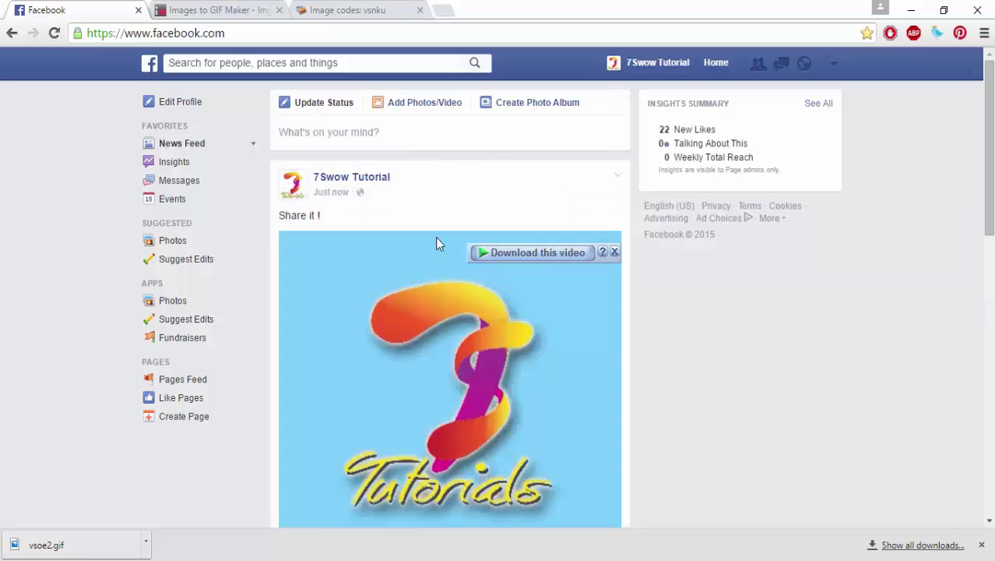
pyautogui.scroll(-1, 435, 236)
pyautogui.scroll(-2, 555, 221)
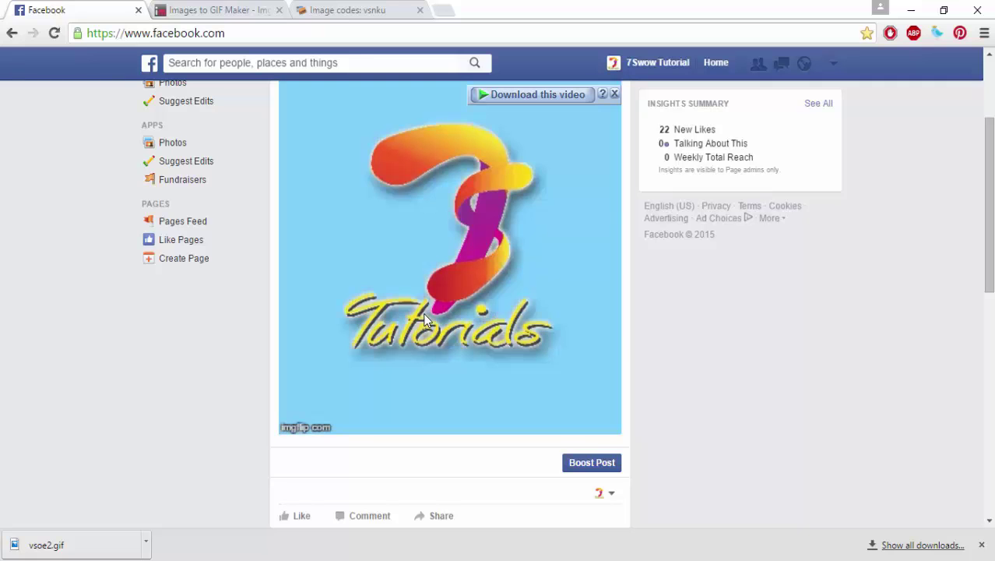
pyautogui.scroll(1, 425, 320)
pyautogui.scroll(1, 424, 319)
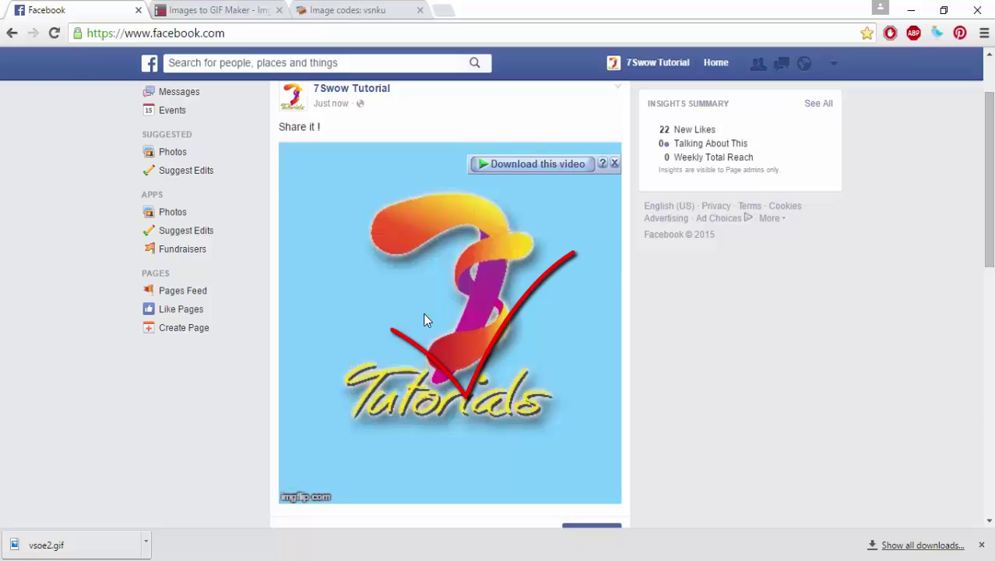
pyautogui.scroll(1, 425, 320)
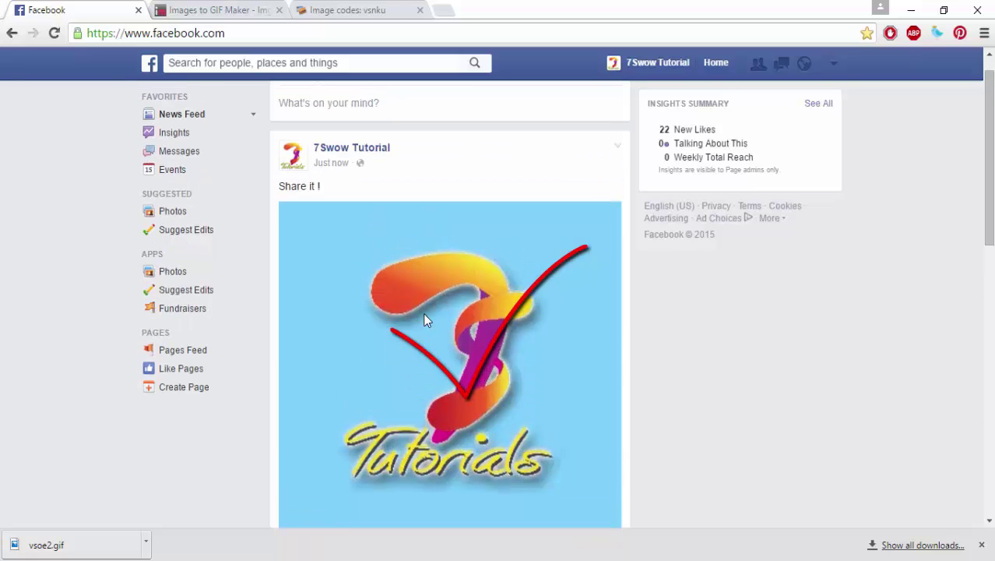
pyautogui.scroll(1, 425, 320)
pyautogui.scroll(-3, 425, 319)
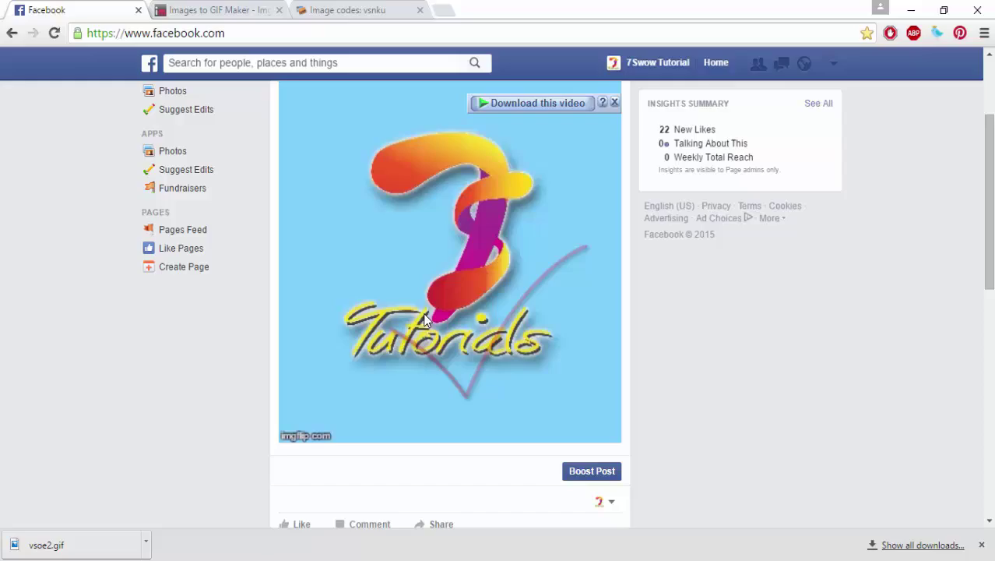